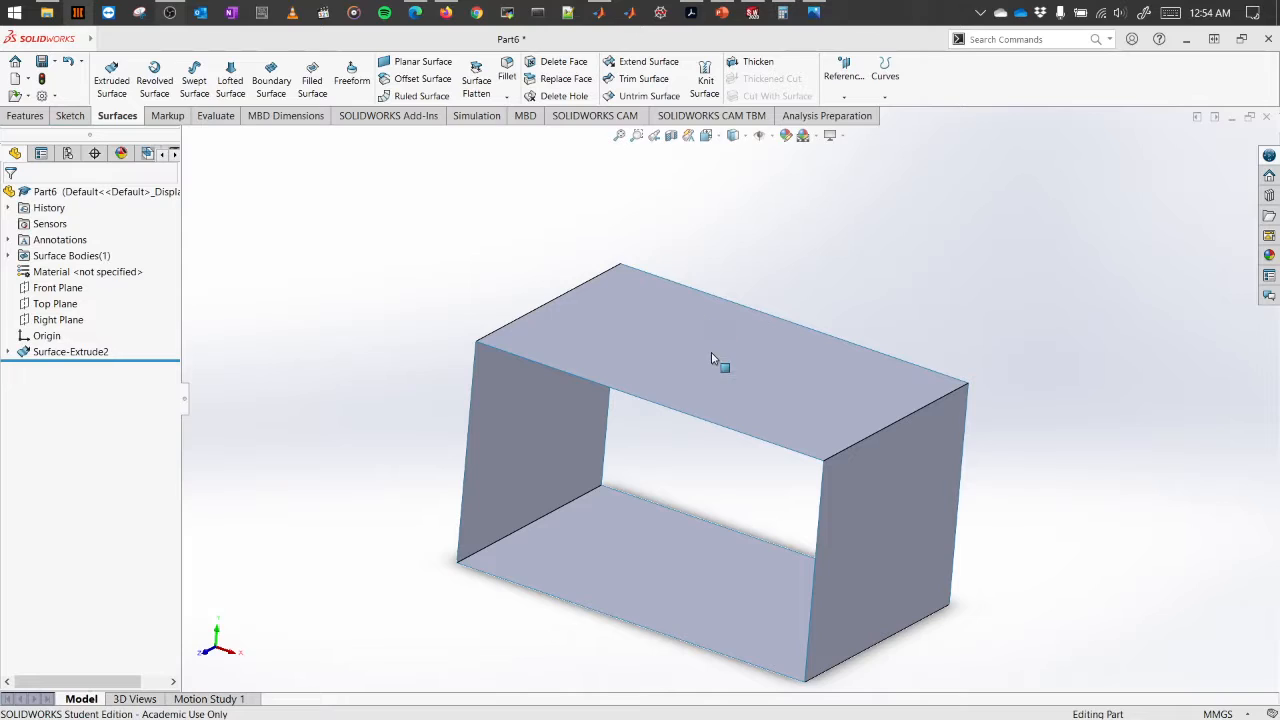
Start a Freeform on the box's top face and add one lengthwise control curve and two crosswise ones
middle_drag(714, 363, 756, 393)
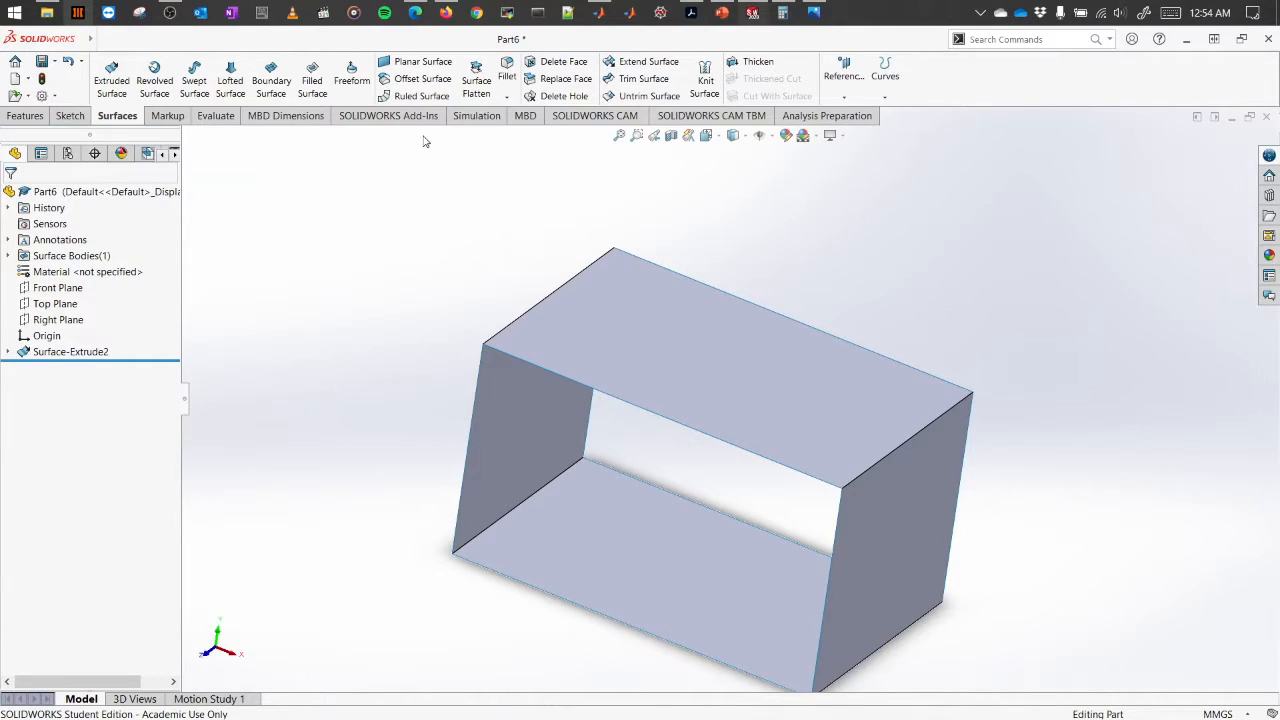
click(364, 90)
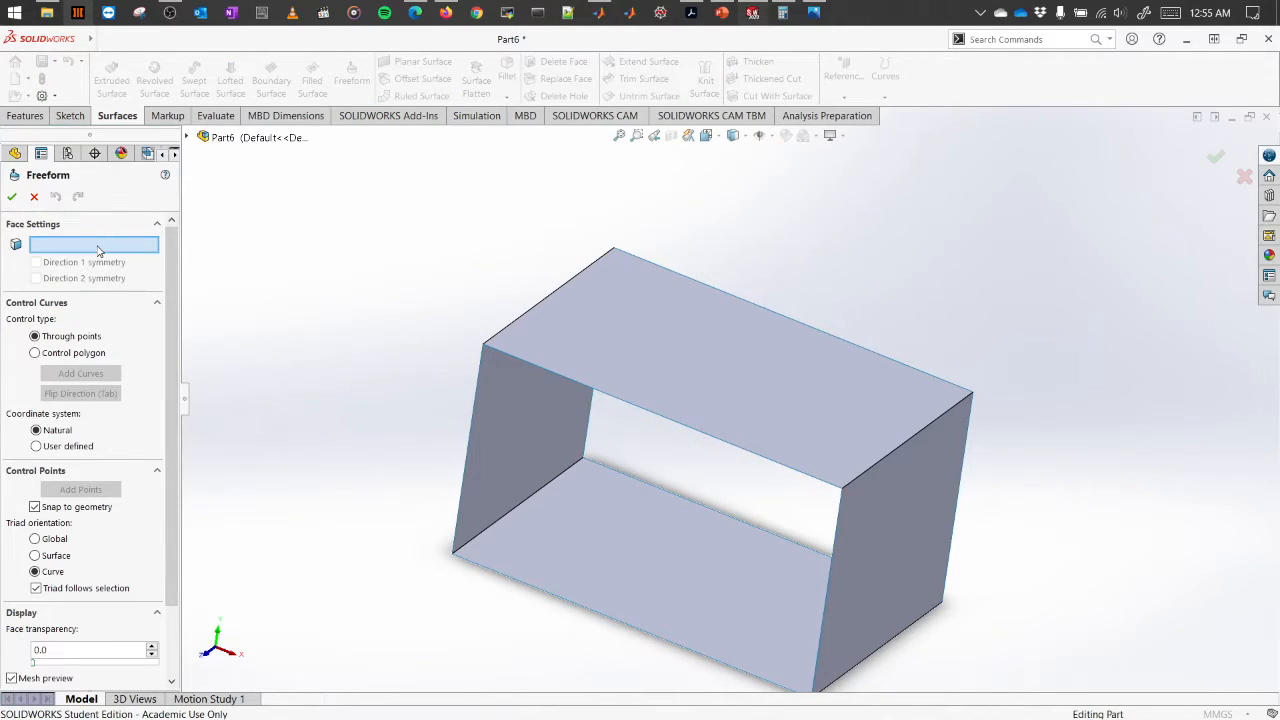
click(785, 388)
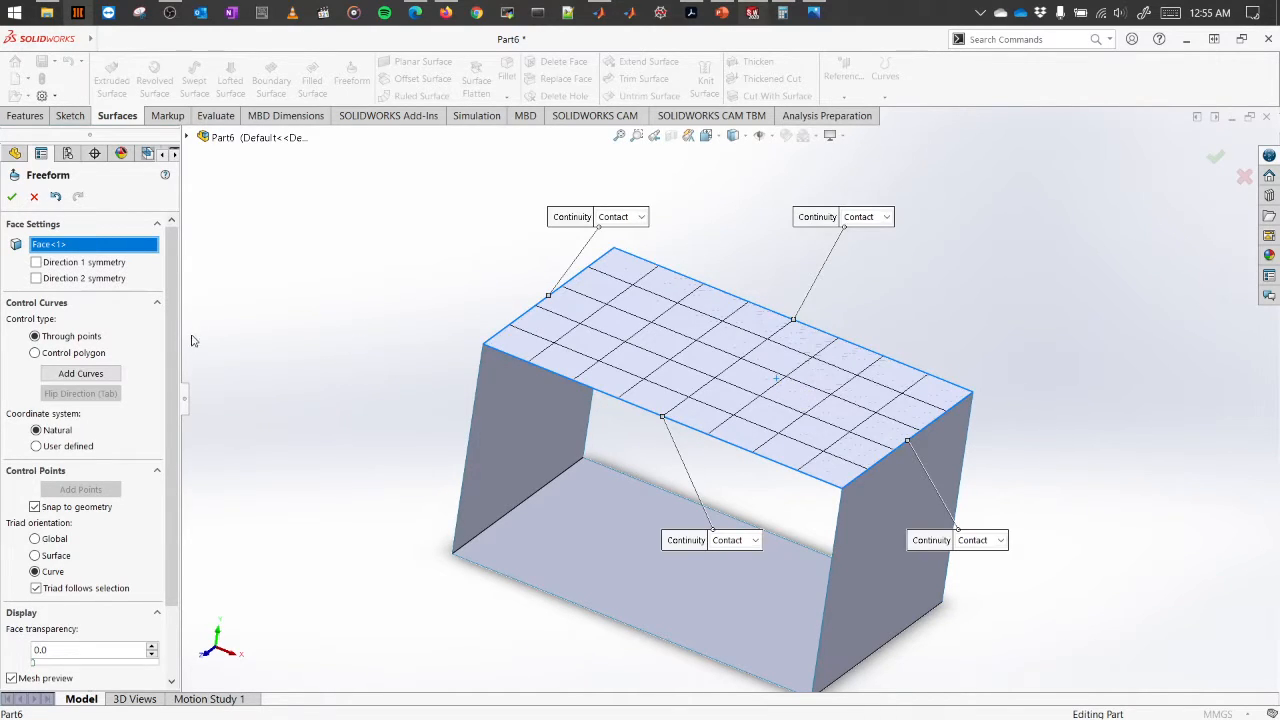
drag(168, 293, 171, 368)
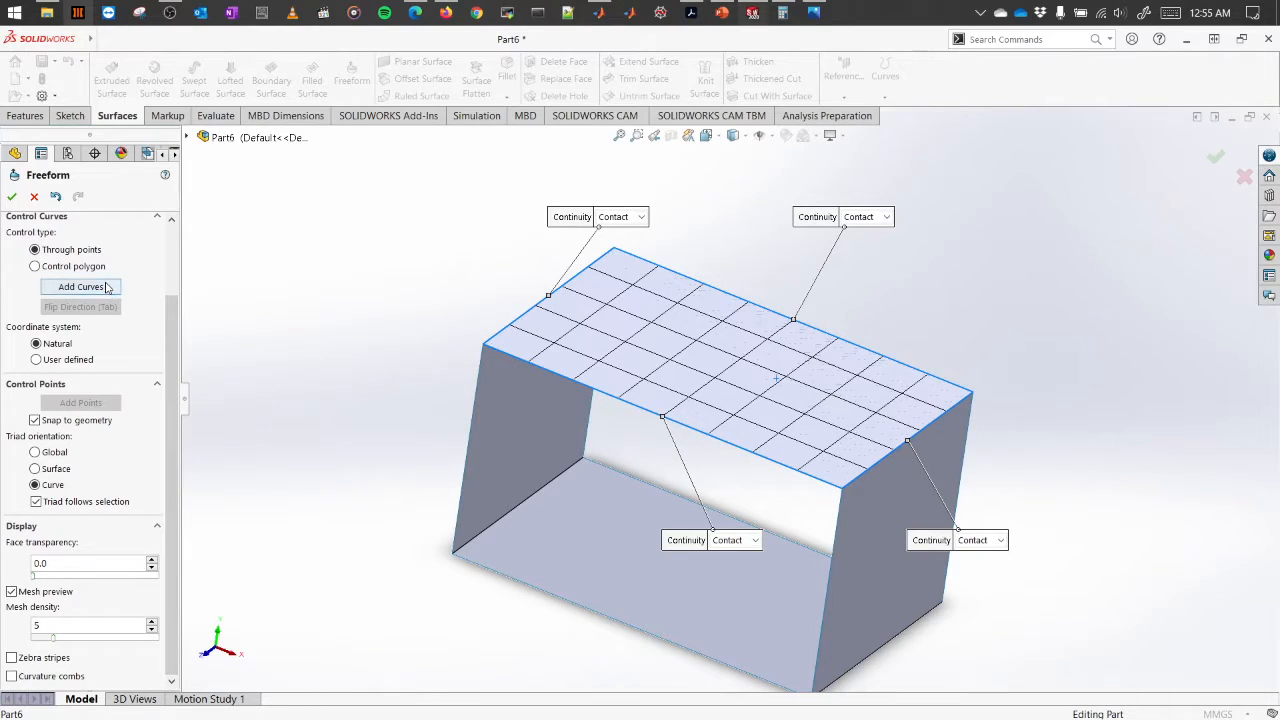
click(108, 287)
click(99, 287)
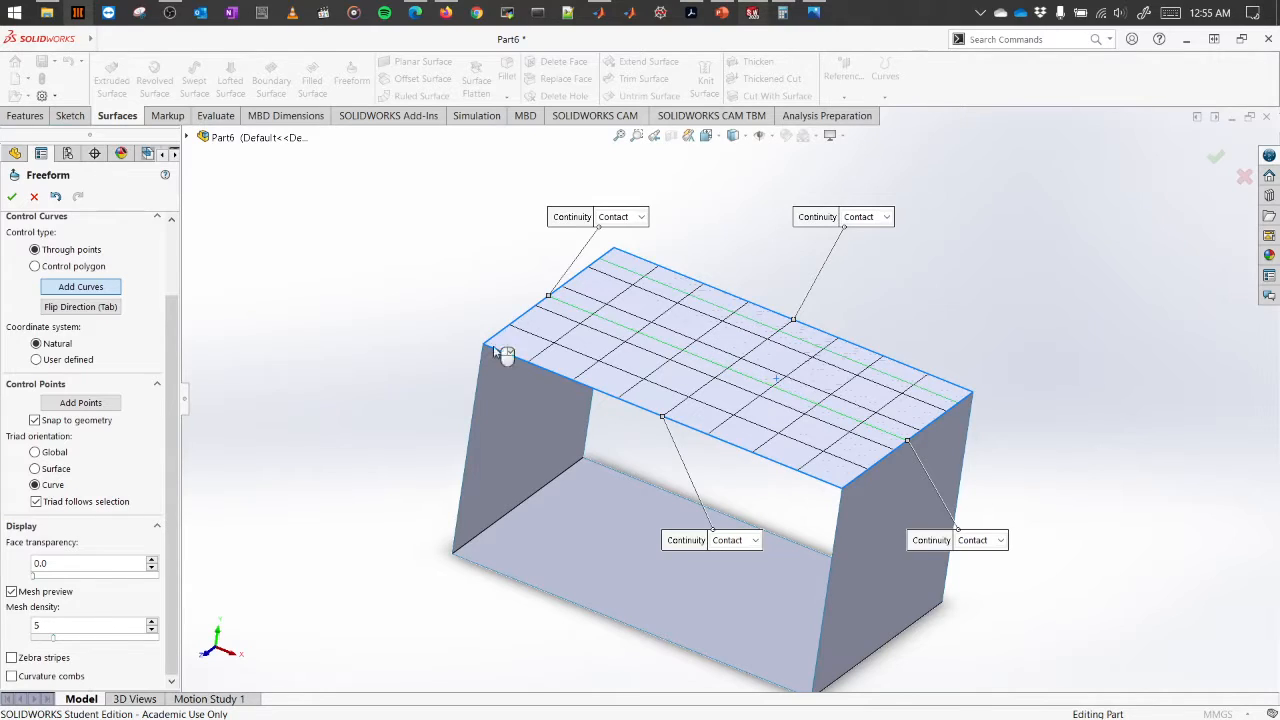
click(80, 309)
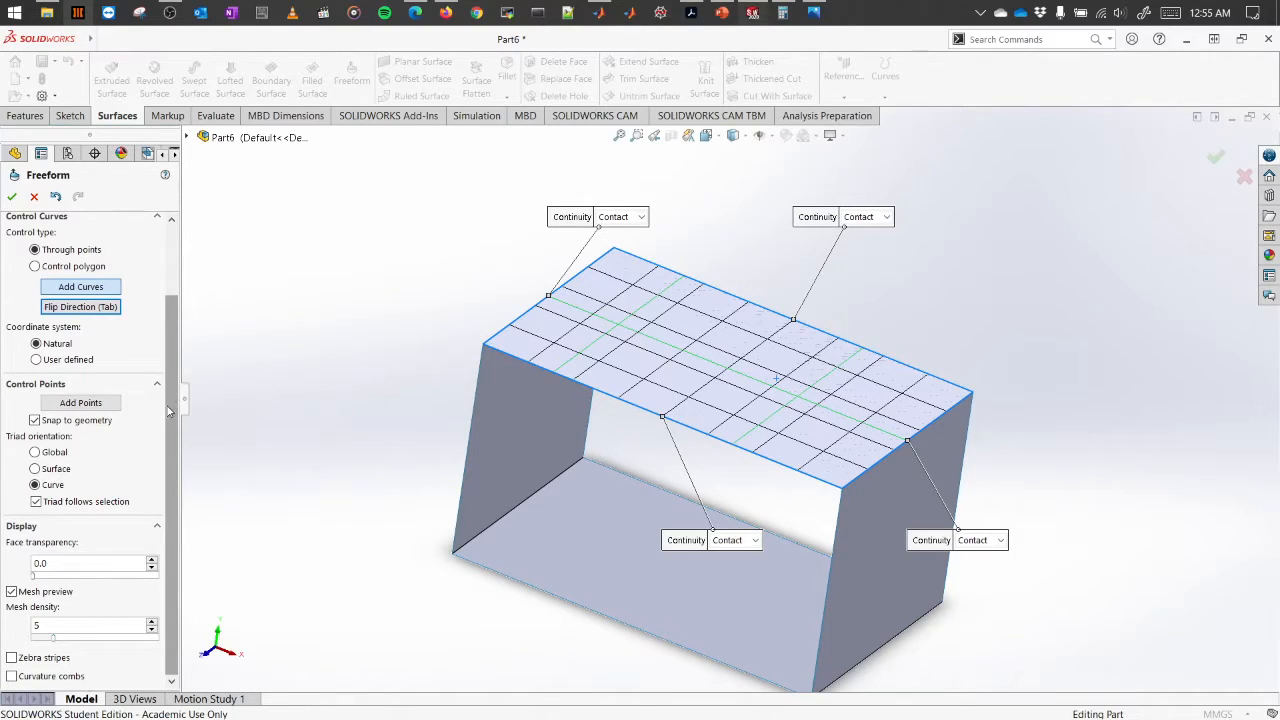
Add a control point near the middle of the lengthwise control curve and select it for moving
click(92, 405)
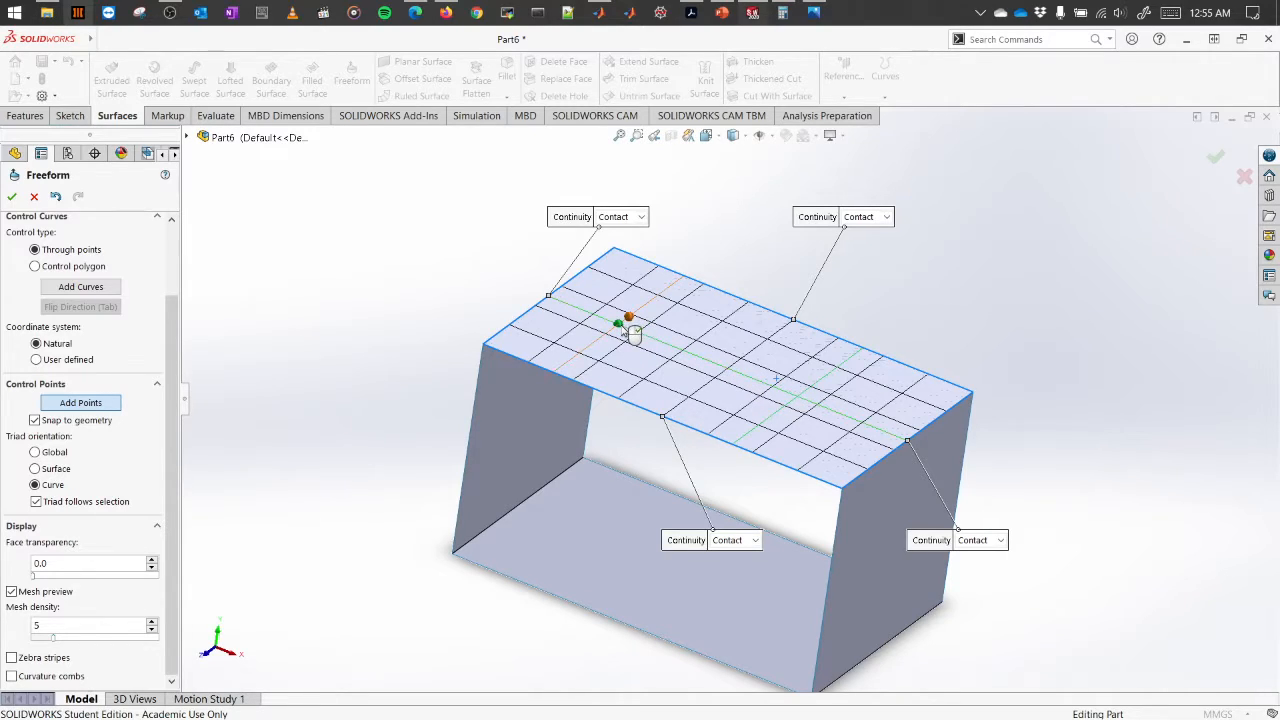
click(704, 358)
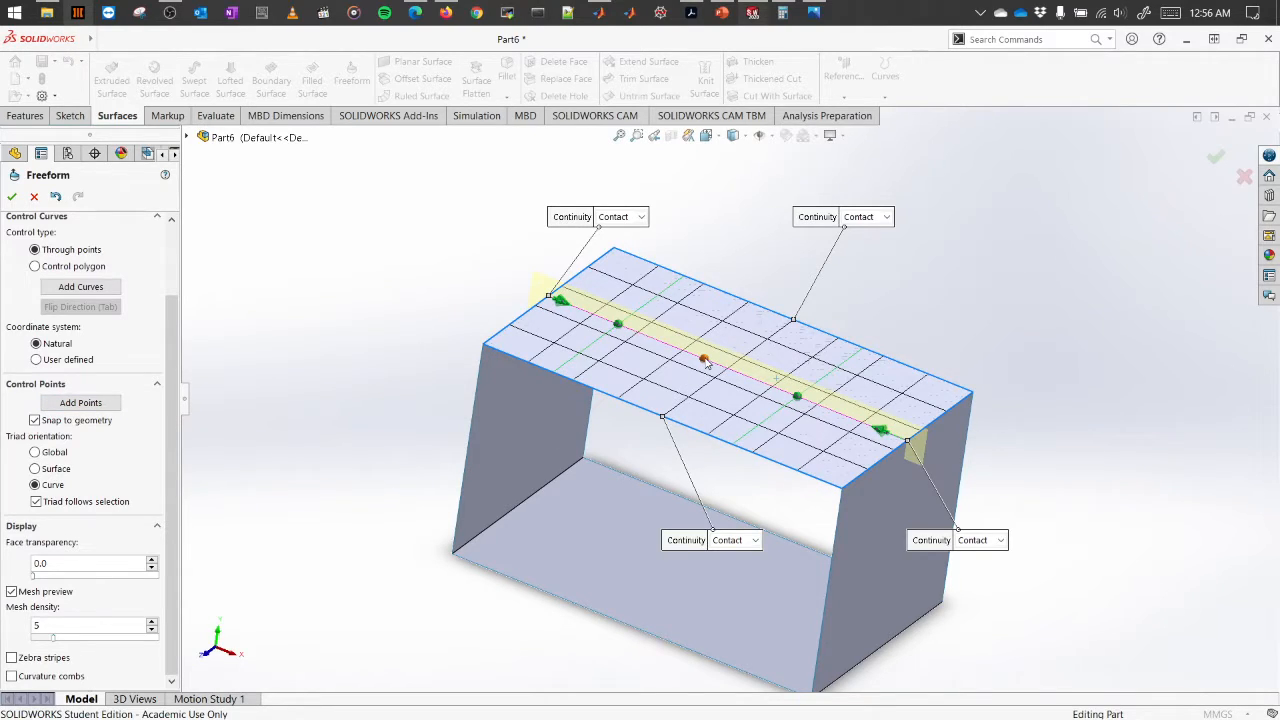
click(705, 360)
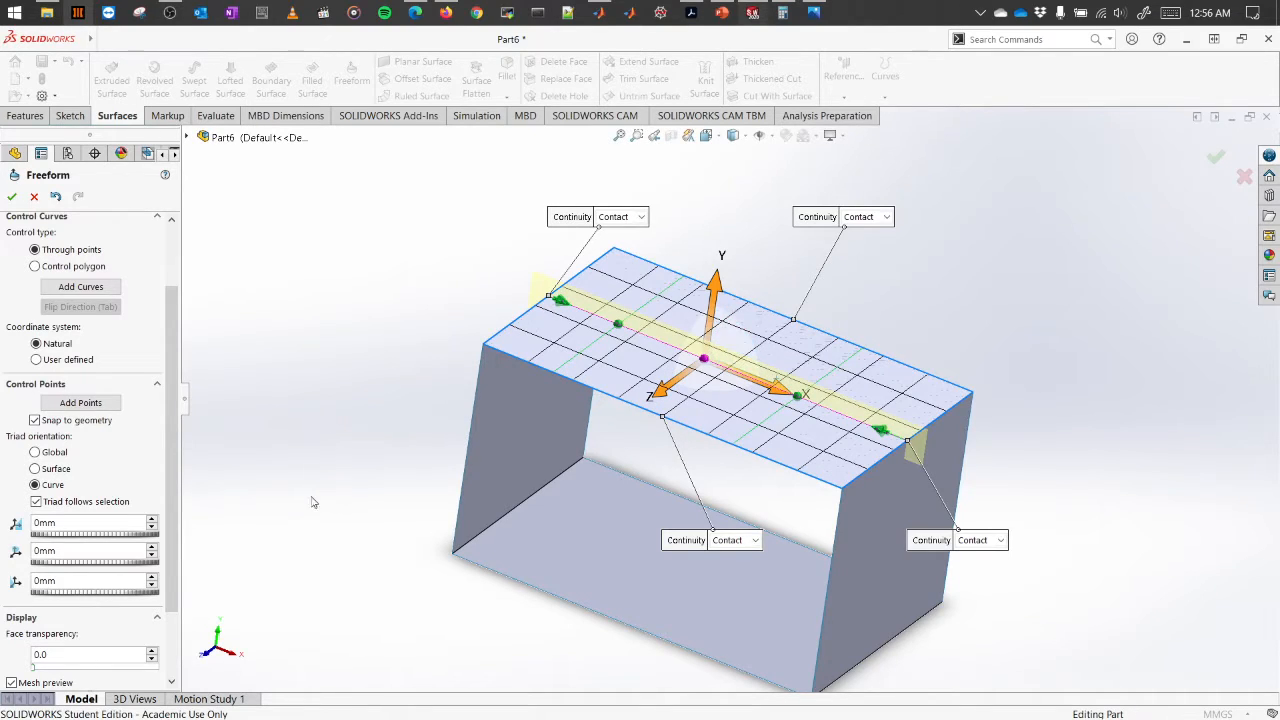
Try Y offsets of 15 mm and 10 mm for the middle control point
scroll(166, 495, down, 2)
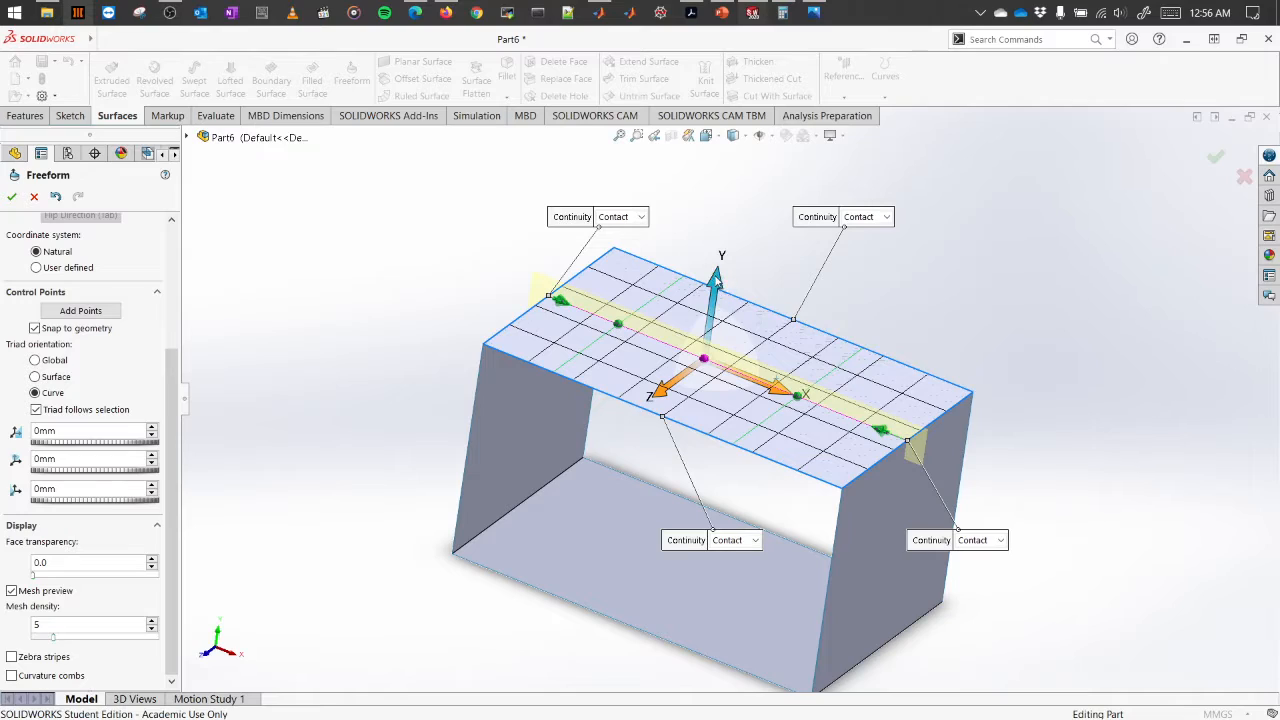
drag(78, 459, 3, 459)
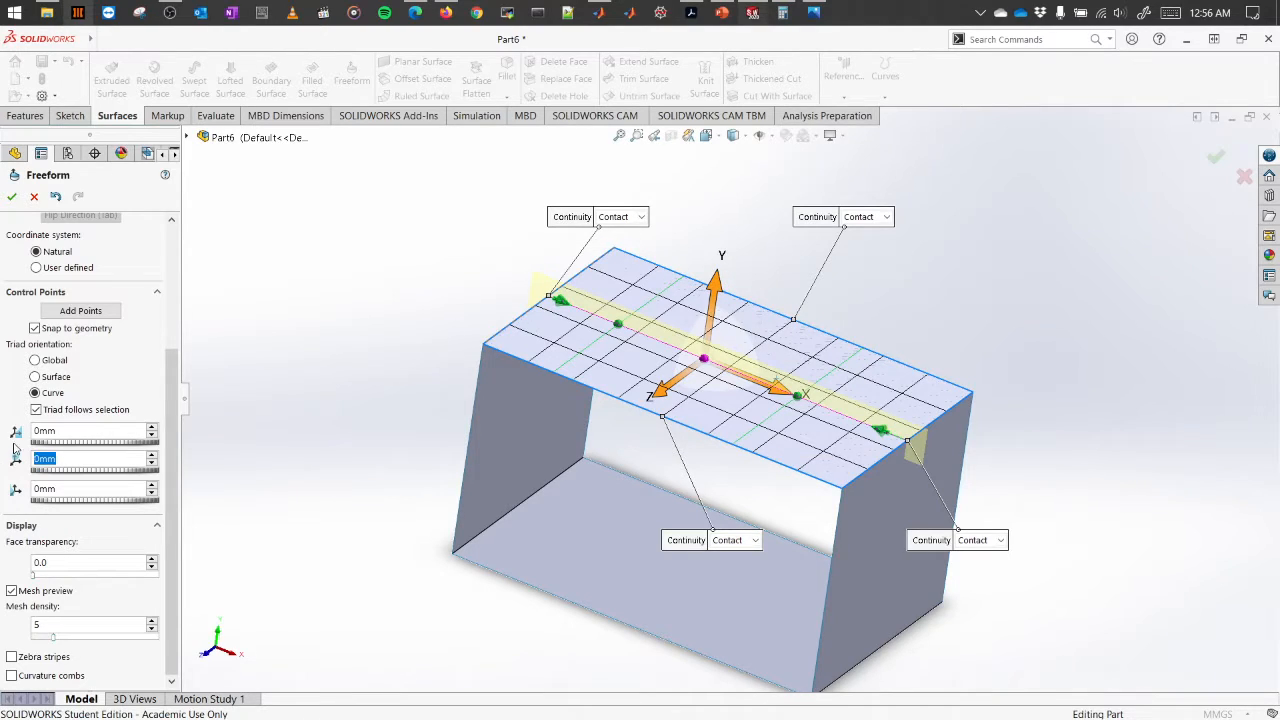
text(15)
key(Return)
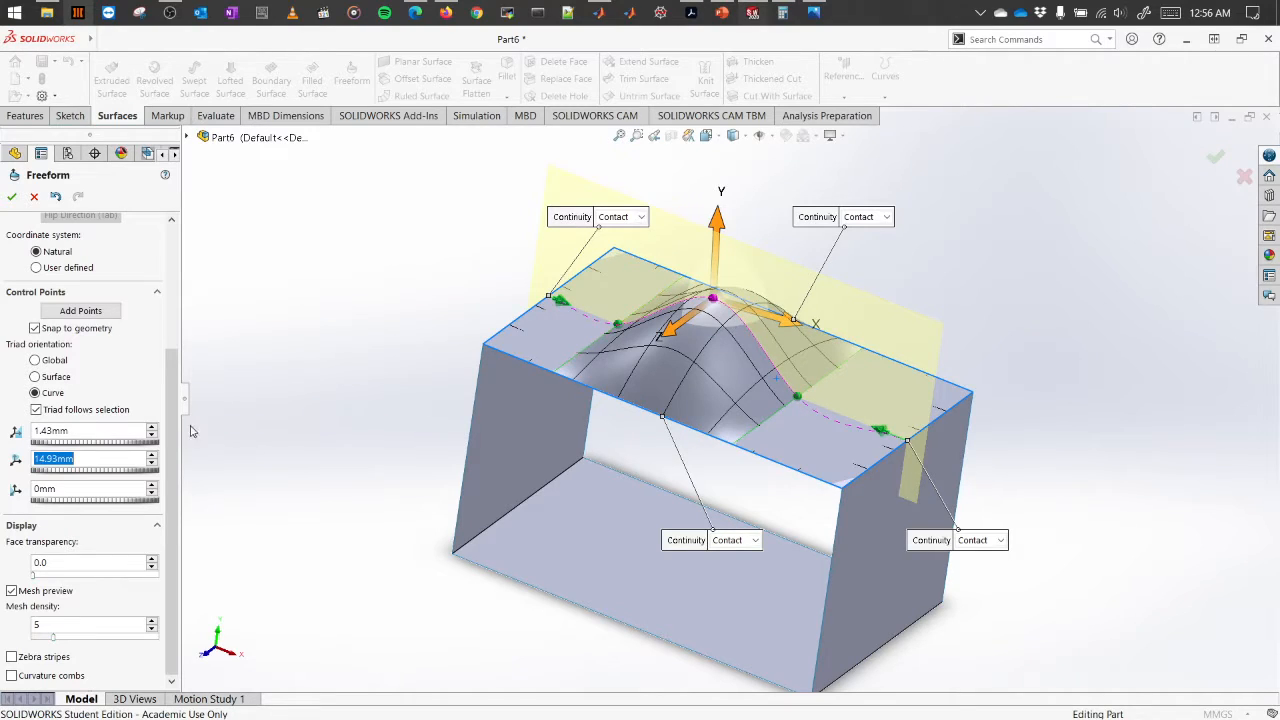
click(100, 460)
drag(100, 460, 3, 460)
text(10)
key(Return)
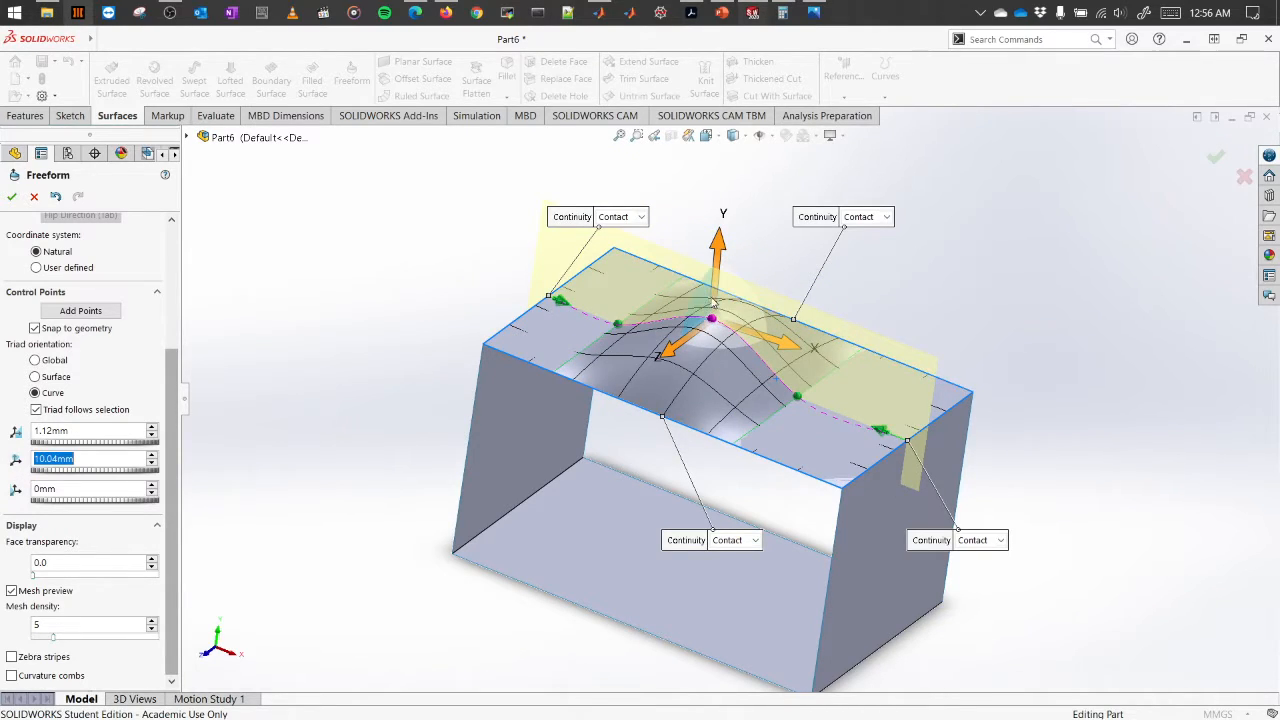
Reposition the control point freehand to about X 4.4, Y 6.2 and Z 0.7 mm, and accept the Freeform
mouse_move(737, 290)
mouse_down()
mouse_move(760, 318)
mouse_move(745, 307)
mouse_up()
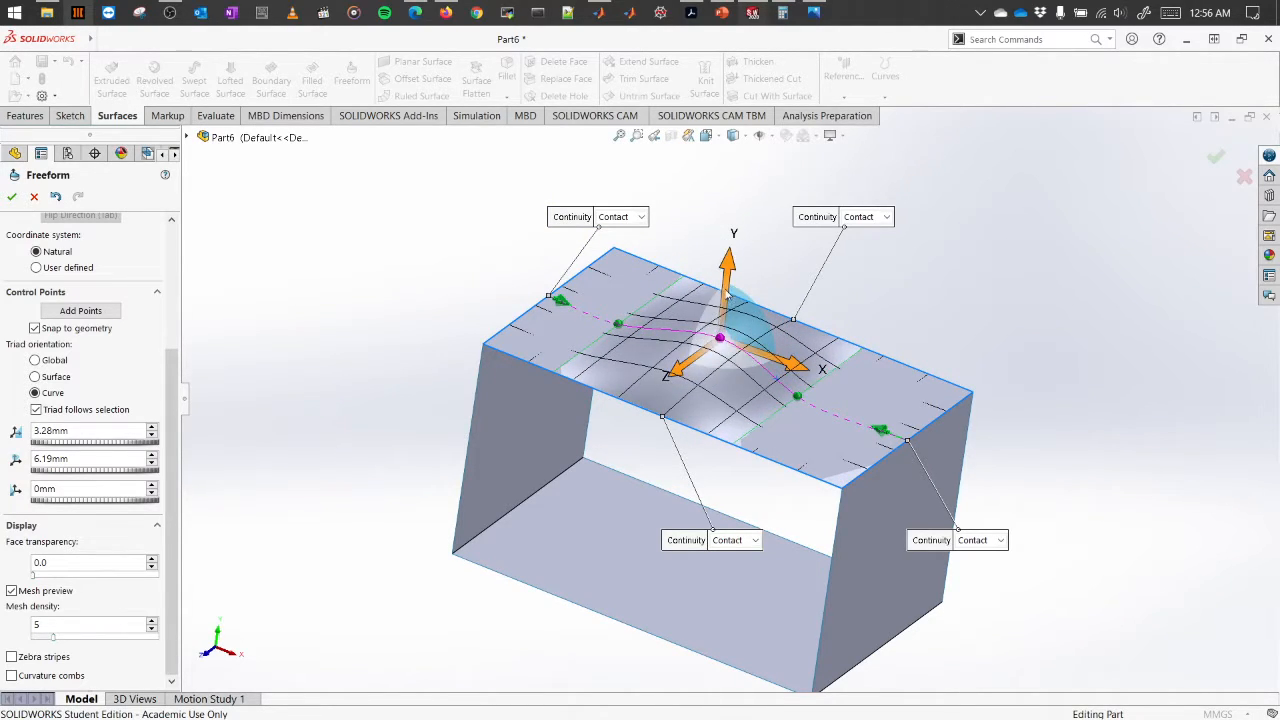
drag(785, 369, 675, 379)
drag(930, 315, 898, 372)
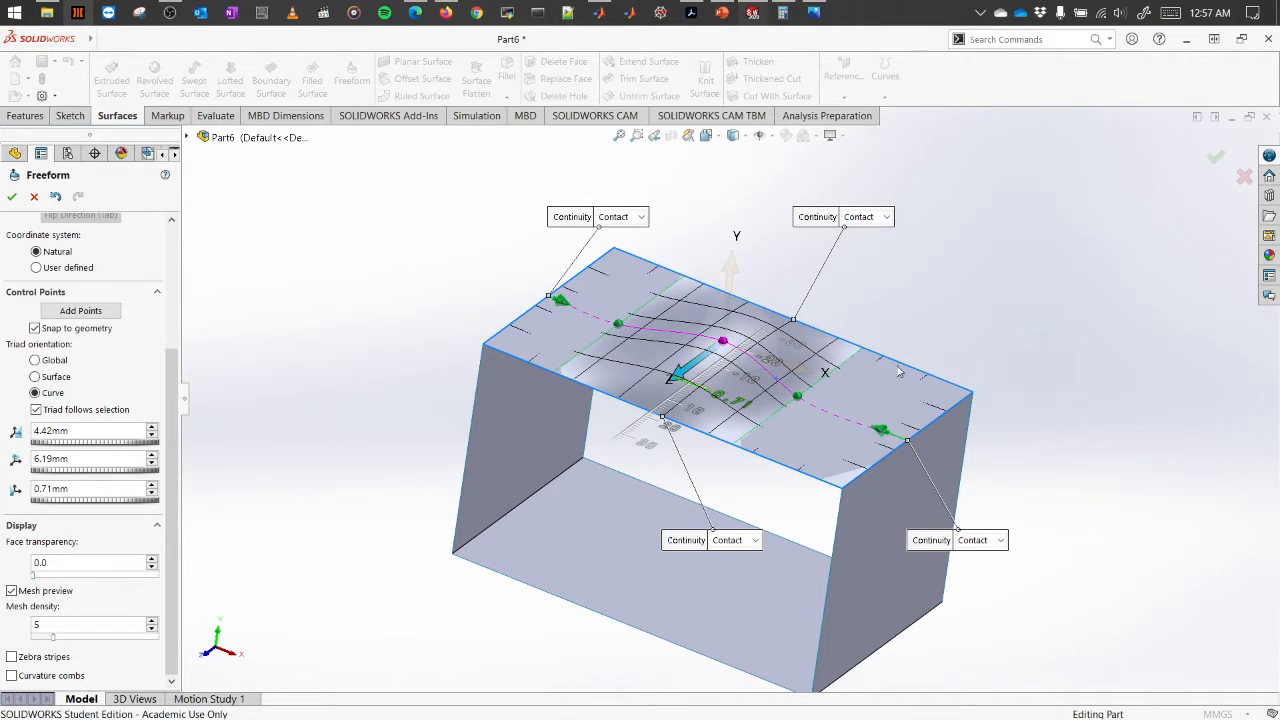
middle_drag(906, 302, 882, 350)
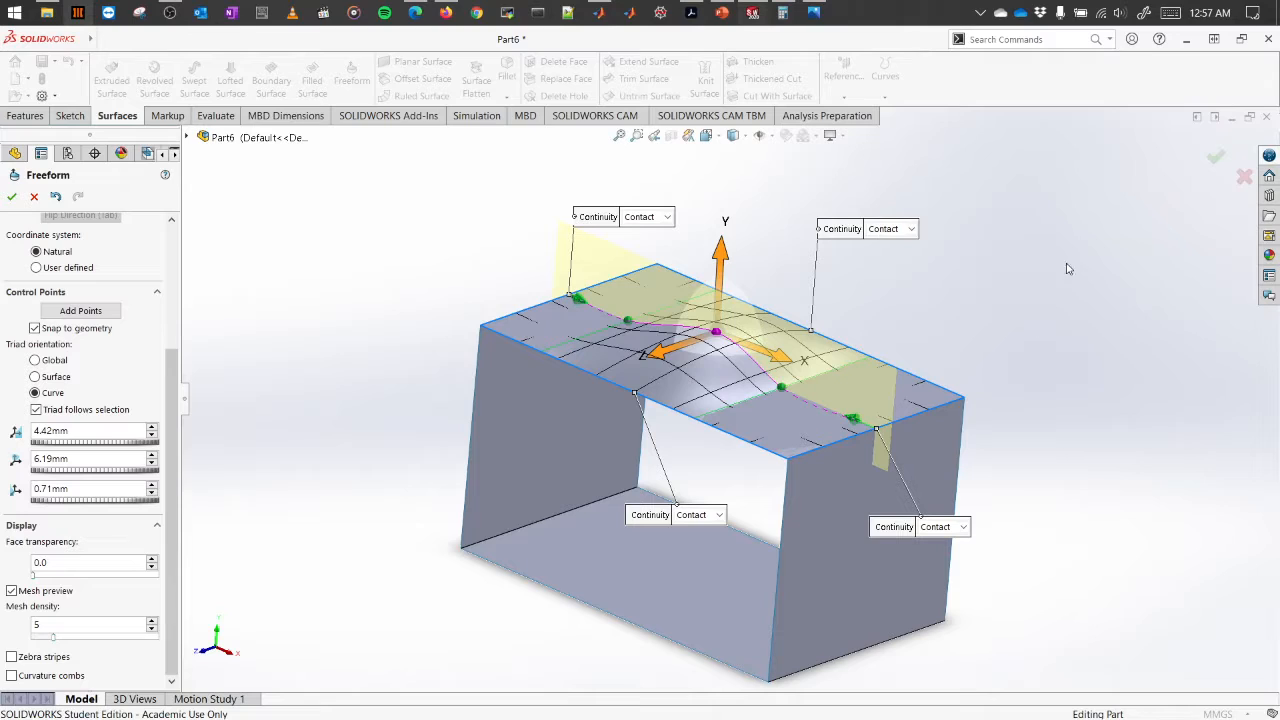
click(1216, 158)
middle_drag(1022, 295, 1018, 327)
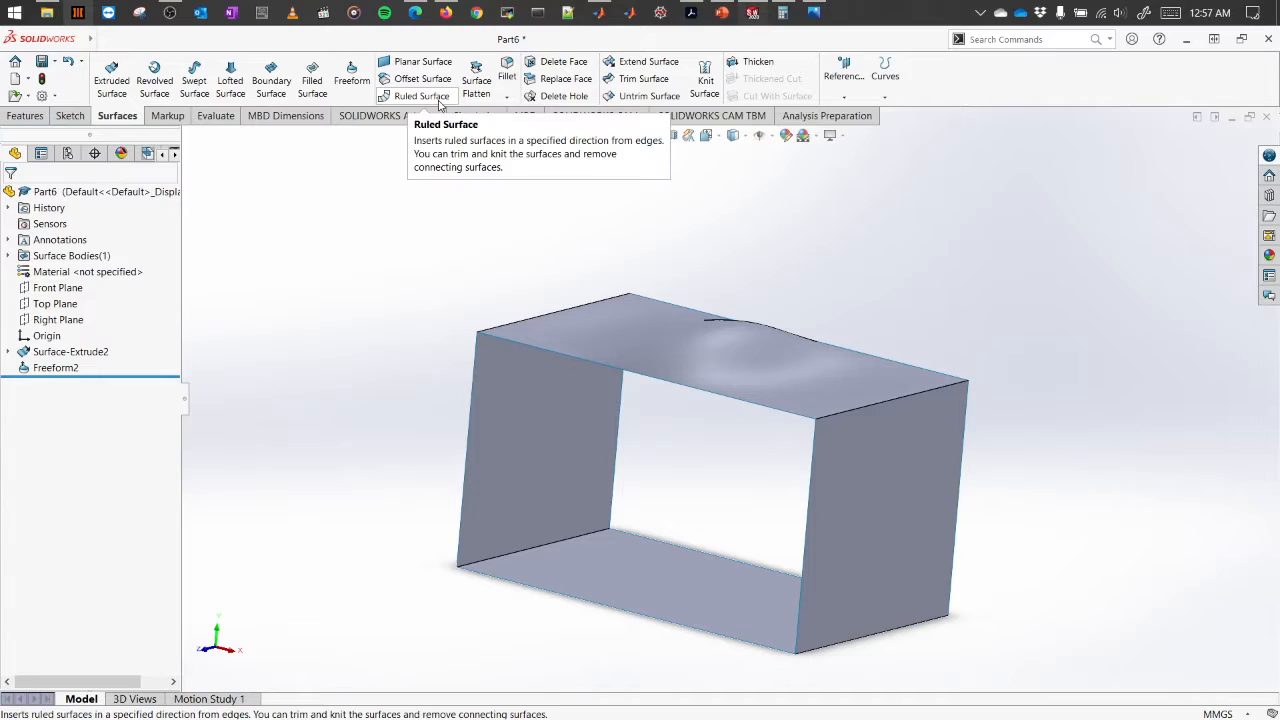
Start a Ruled Surface of type Tangent to Surface from the four edges around the box's front opening
click(439, 101)
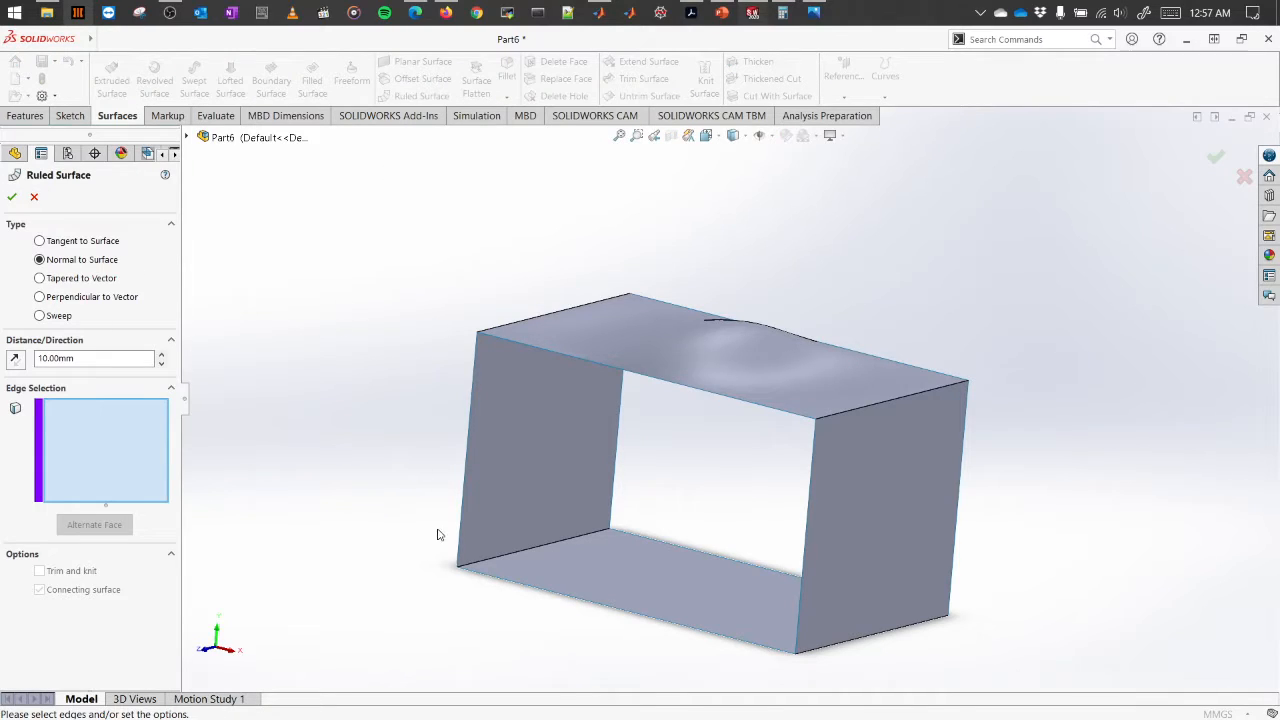
click(105, 243)
click(470, 418)
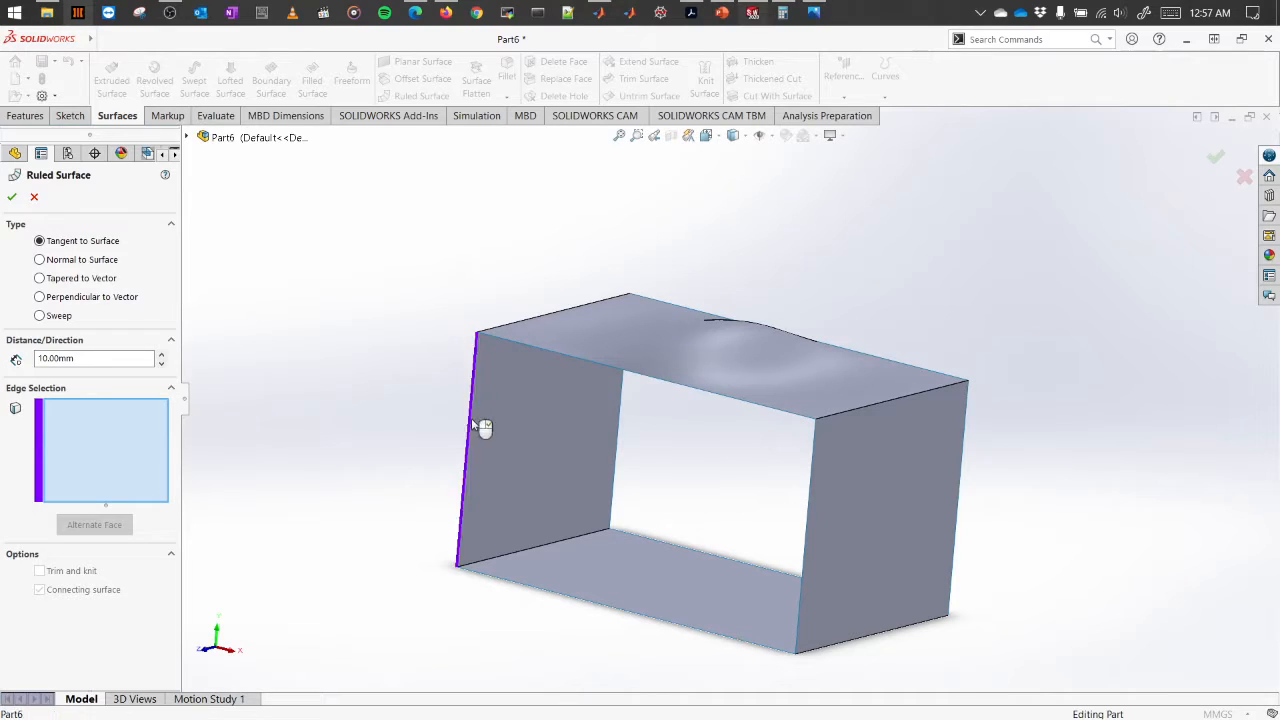
click(662, 380)
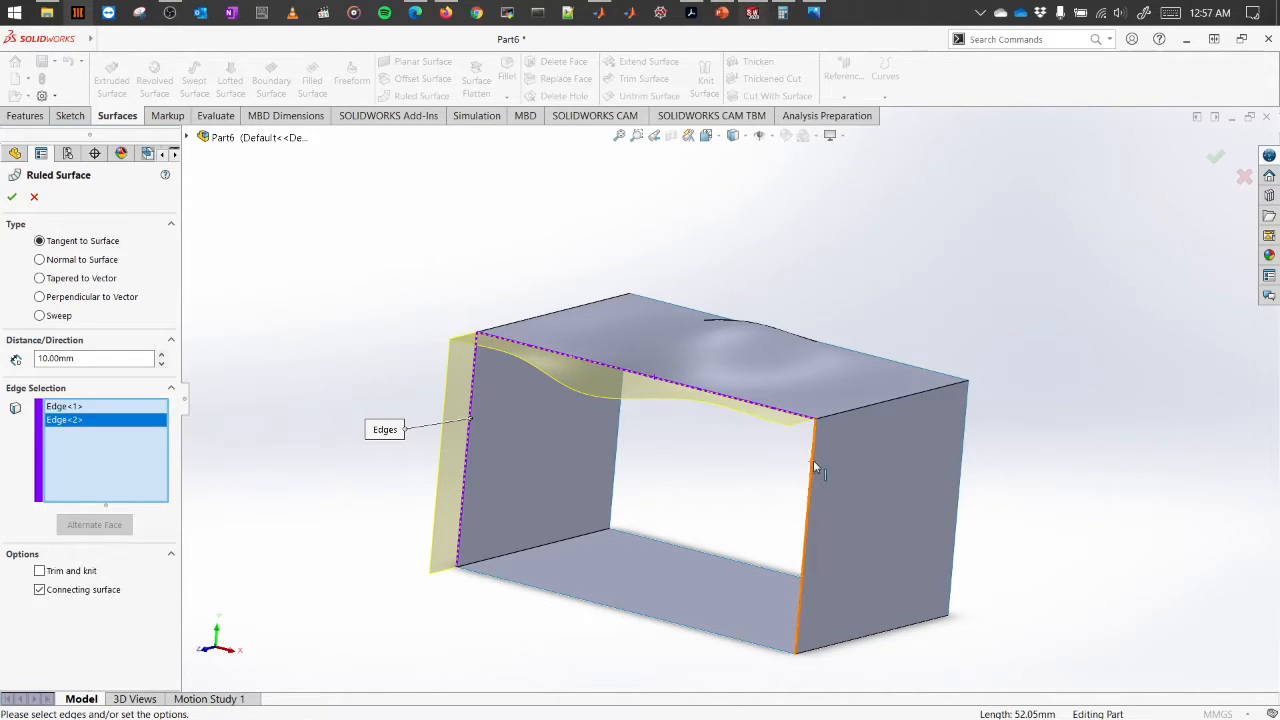
click(811, 460)
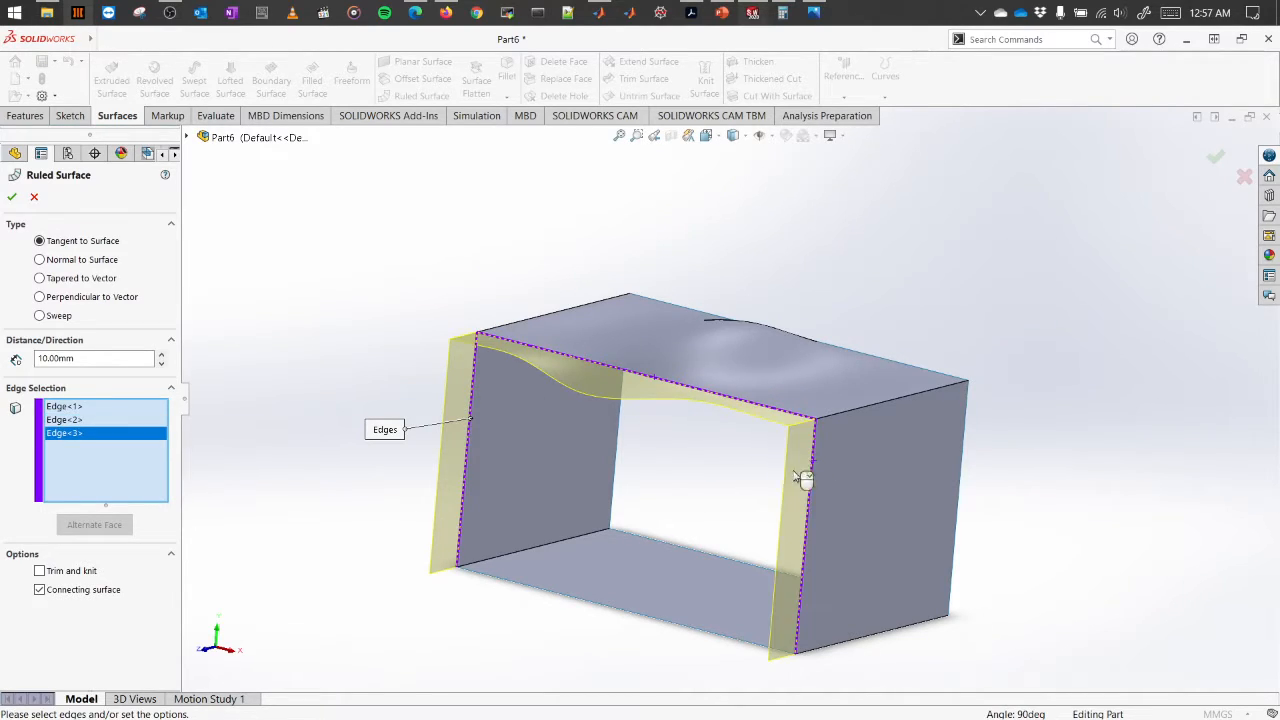
click(643, 615)
middle_drag(659, 546, 654, 508)
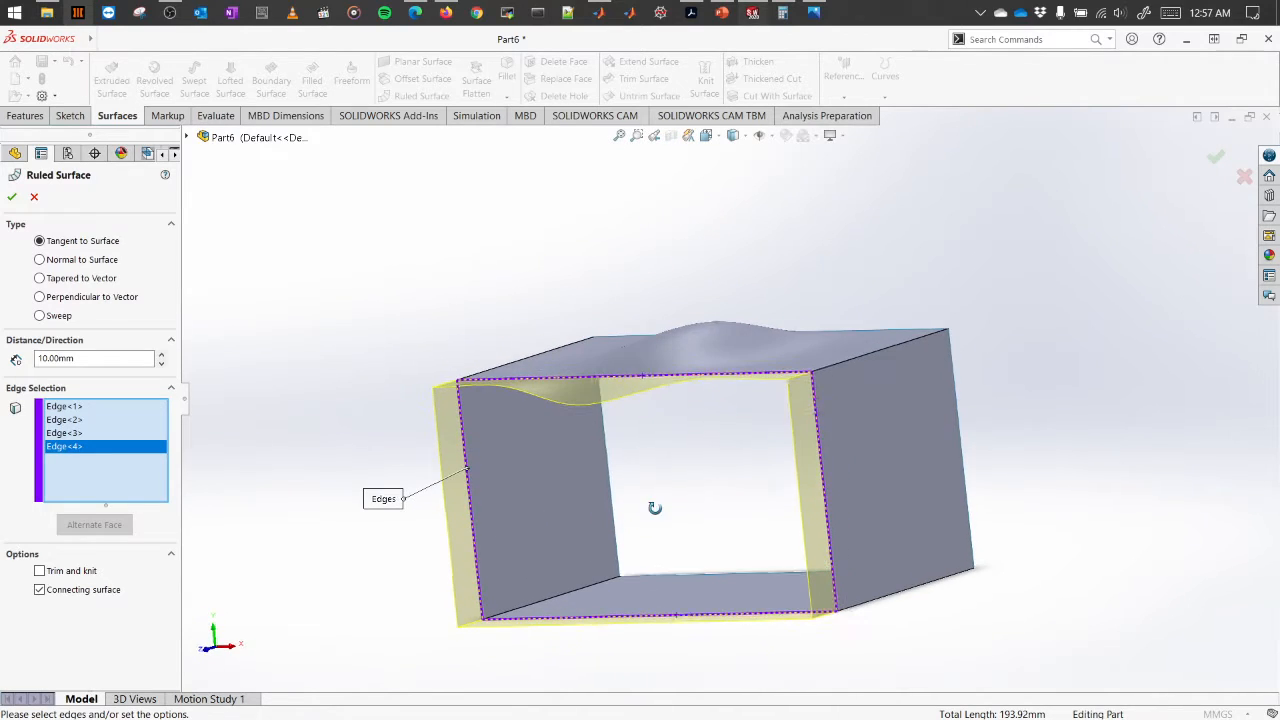
middle_drag(703, 410, 654, 494)
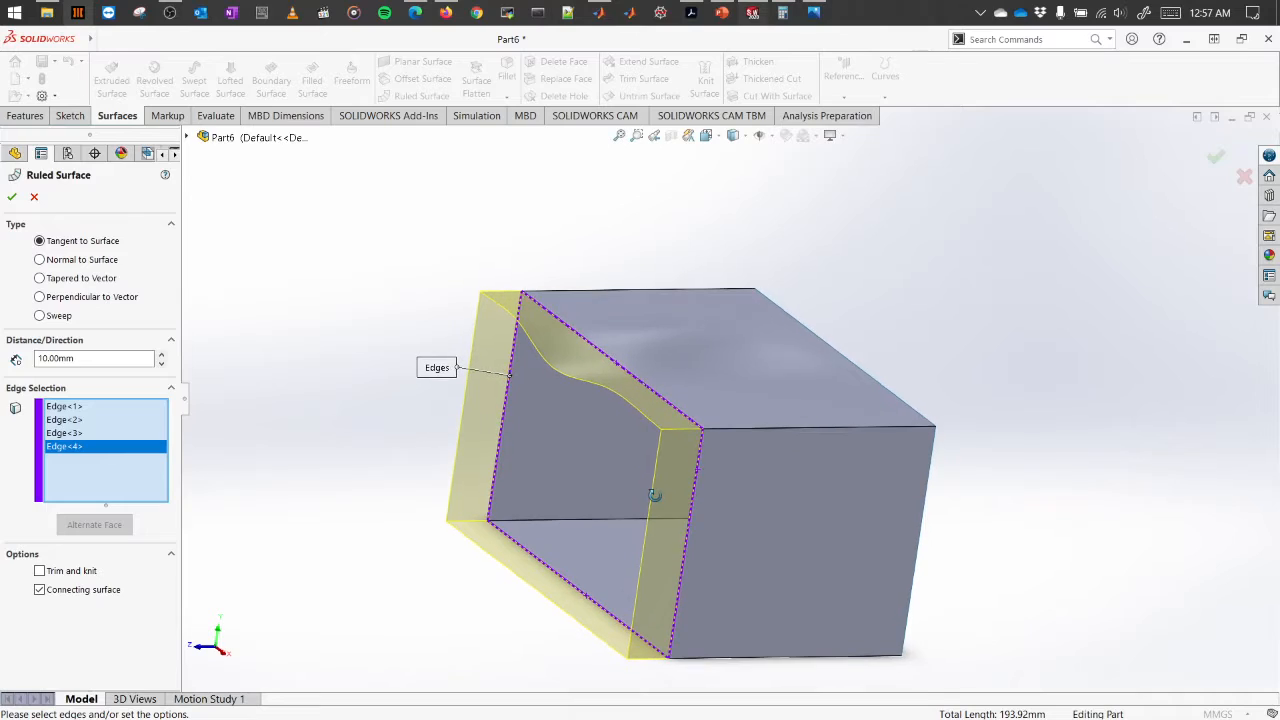
scroll(654, 494, up, 2)
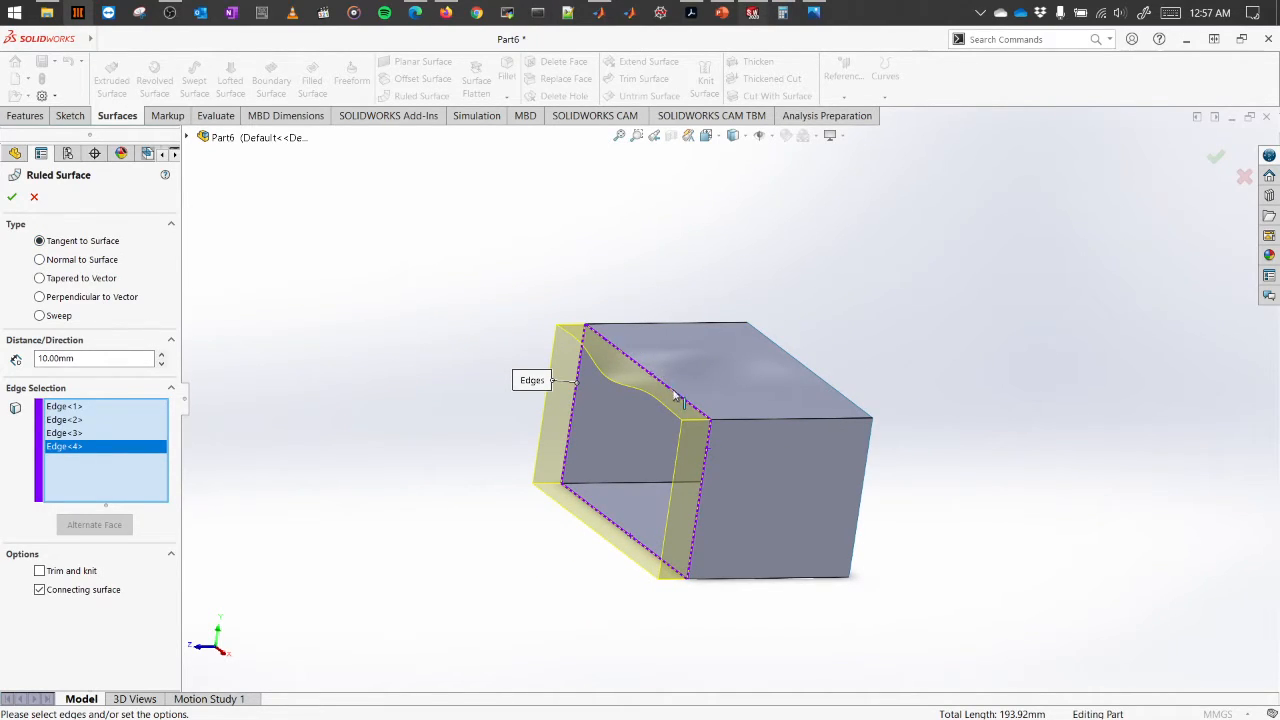
scroll(655, 375, down, 2)
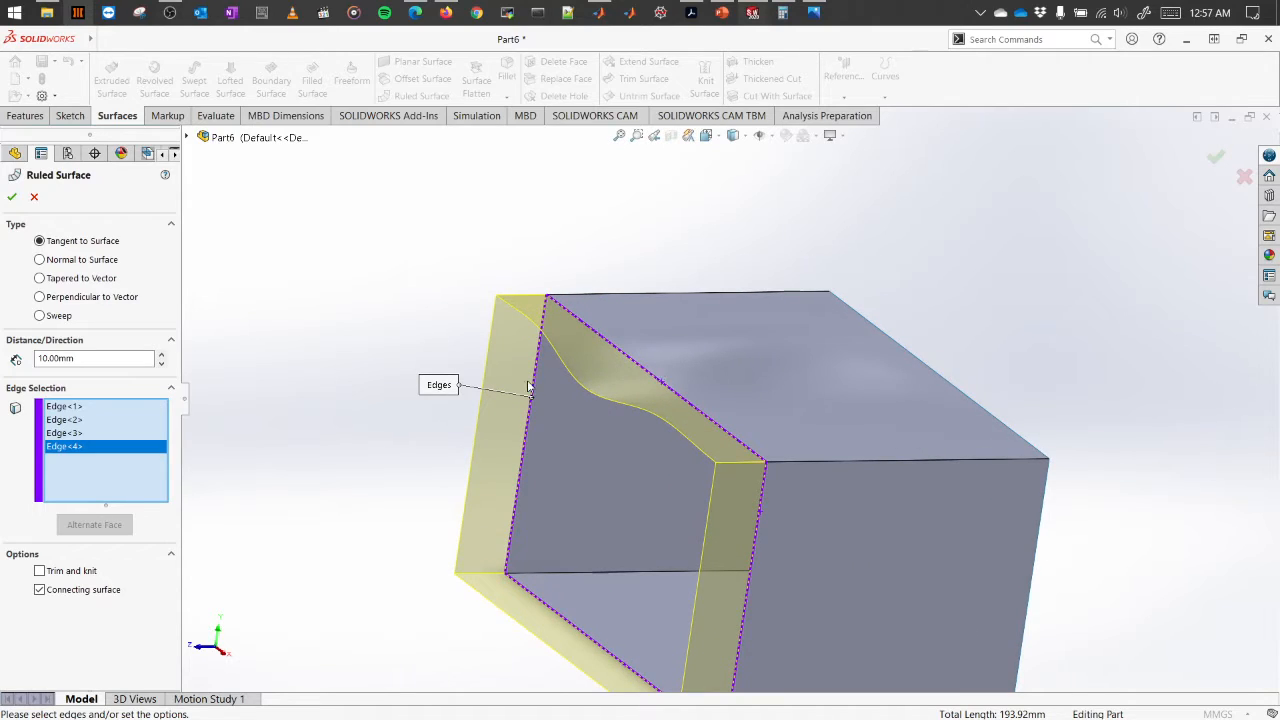
scroll(485, 448, up, 2)
middle_drag(704, 583, 714, 563)
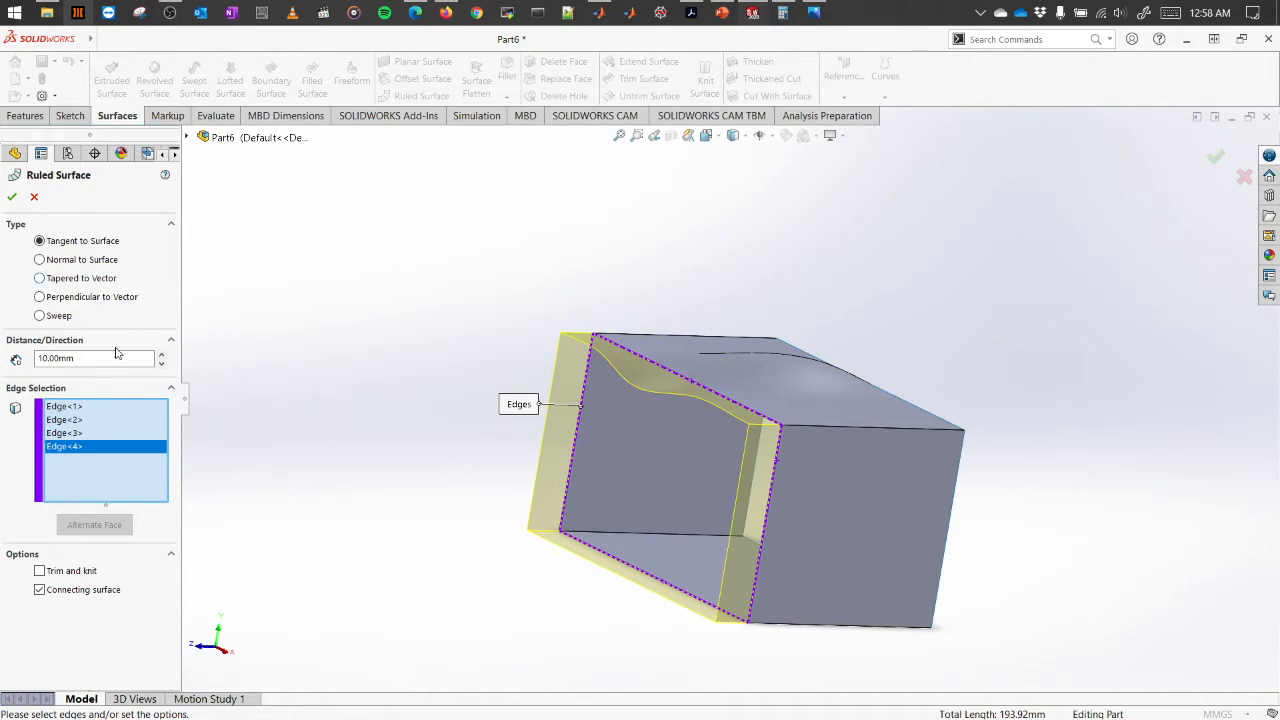
Set the ruled surface's distance to 15 mm
double_click(59, 357)
text(15)
key(Return)
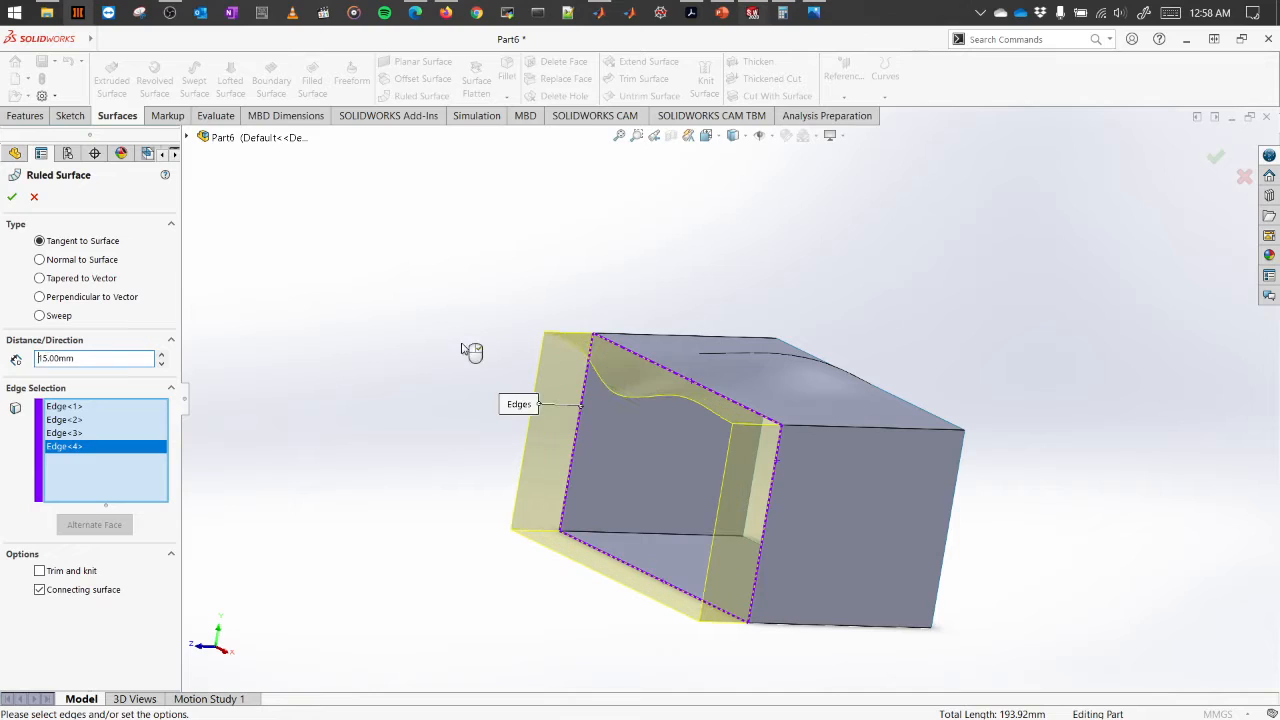
middle_drag(520, 363, 803, 522)
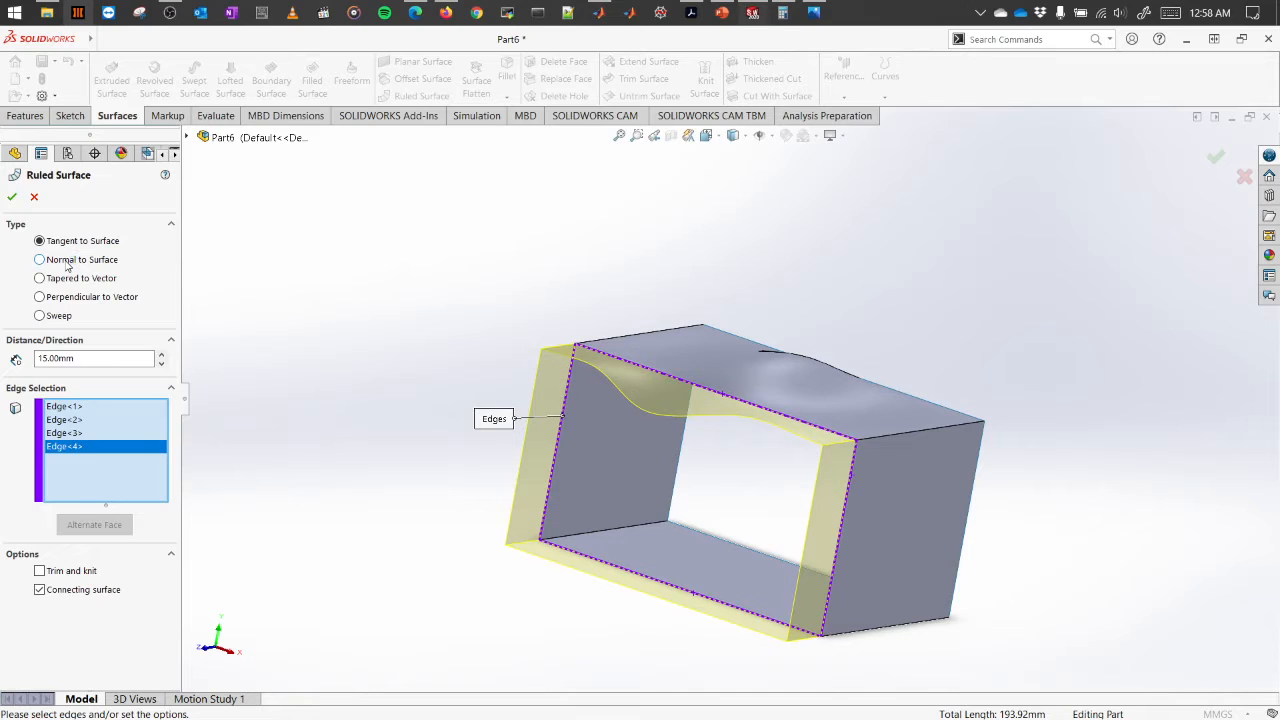
Change the ruled surface type to Normal to Surface and reverse its direction so it extends into the opening
click(67, 262)
middle_drag(427, 385, 545, 500)
scroll(680, 515, down, 2)
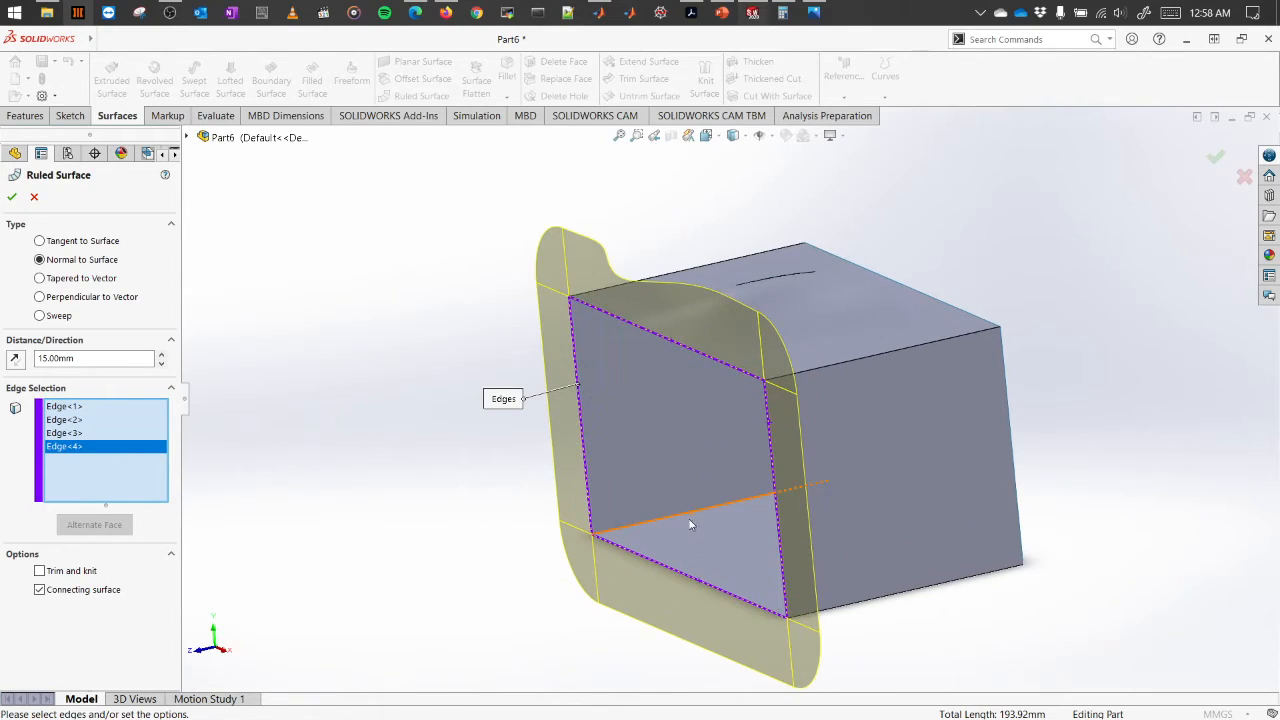
click(15, 359)
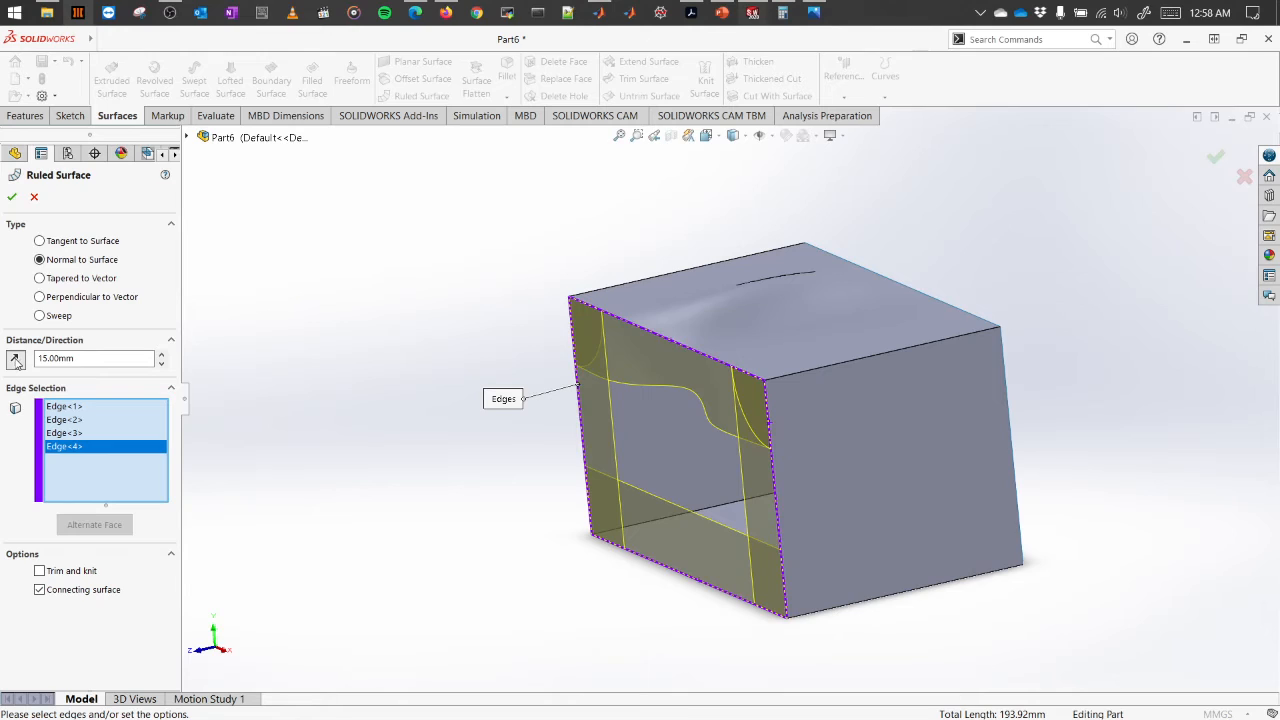
click(15, 359)
click(15, 359)
middle_drag(356, 422, 413, 391)
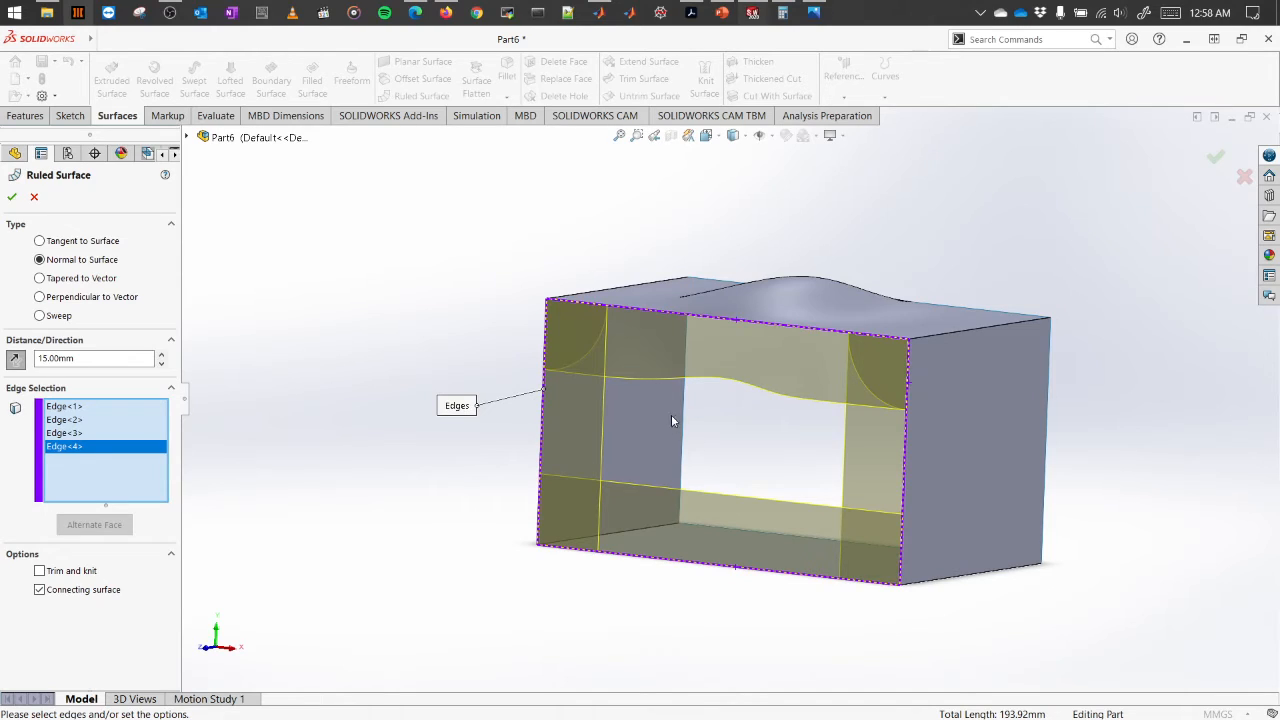
scroll(675, 412, down, 2)
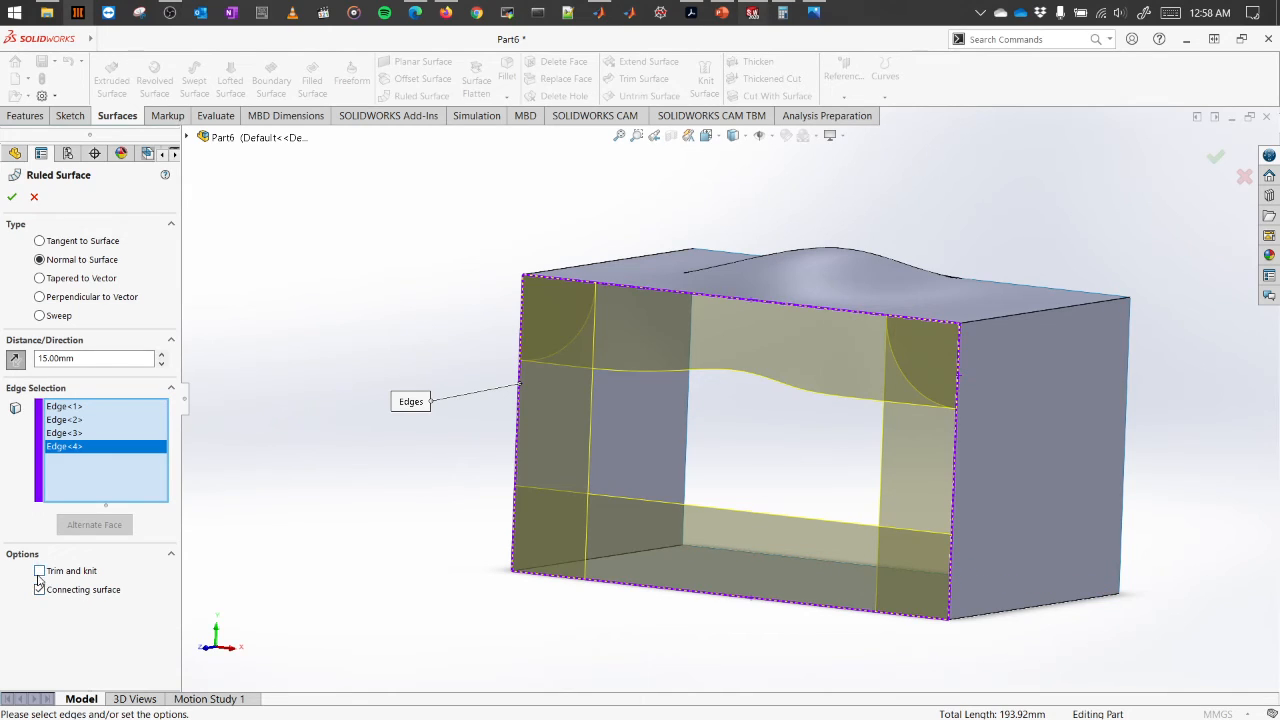
Try the Trim and knit option, turn it back off, and create the ruled surface with Connecting surface enabled
click(39, 572)
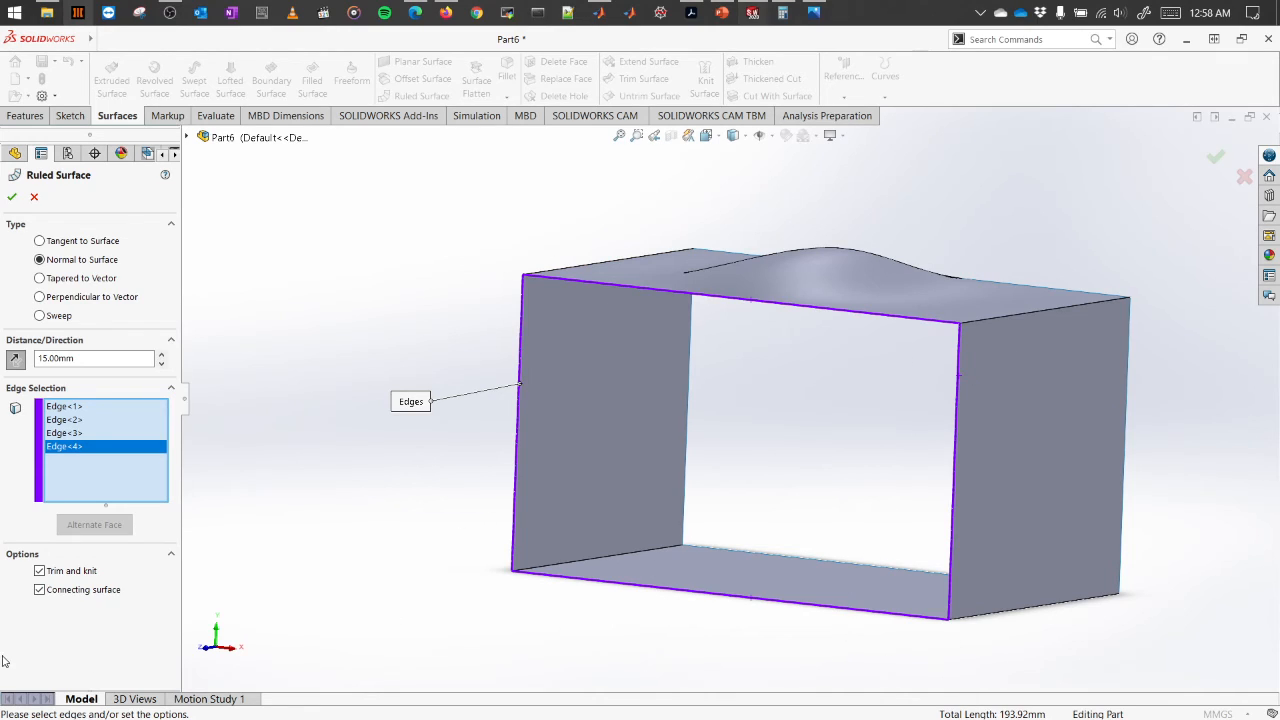
click(39, 571)
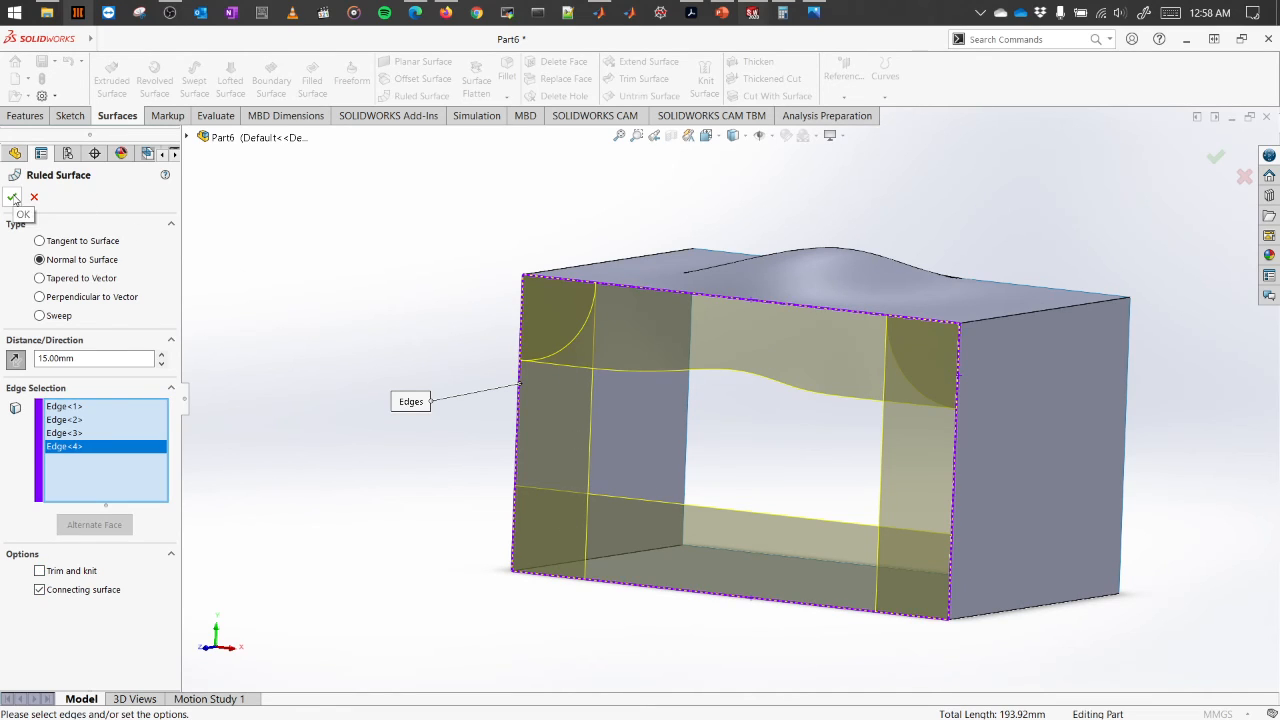
click(13, 198)
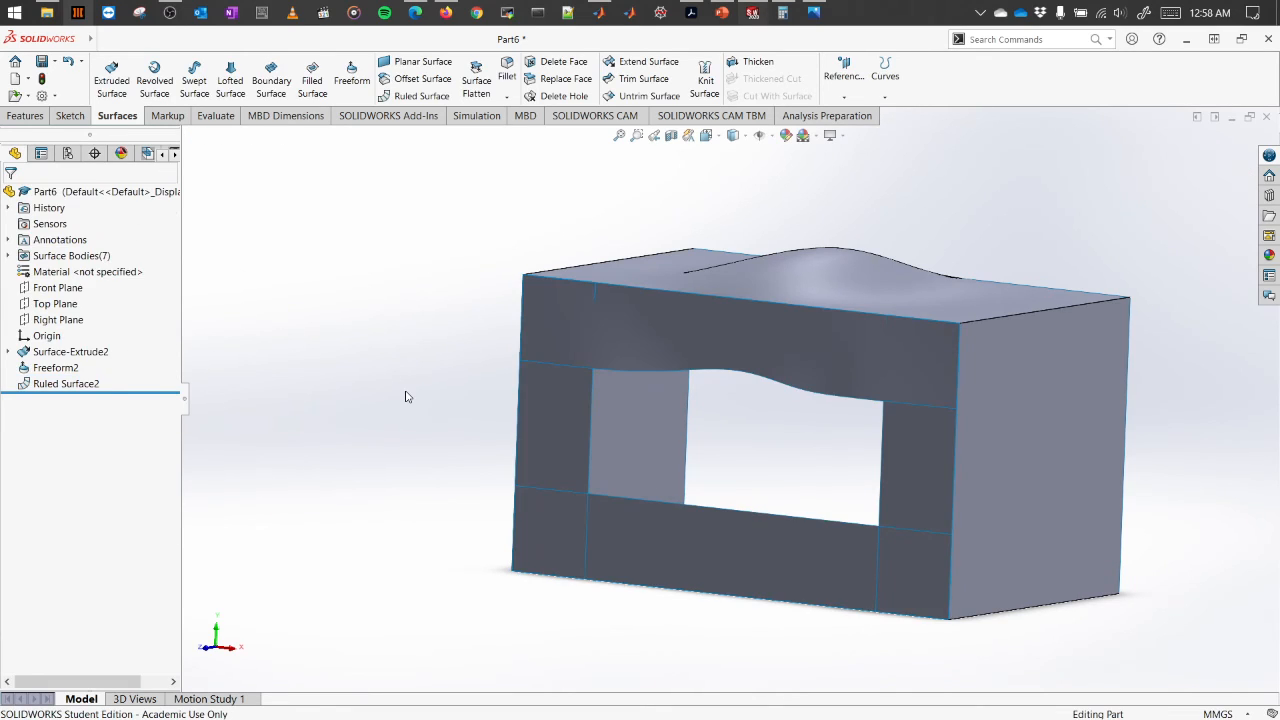
middle_drag(406, 394, 397, 440)
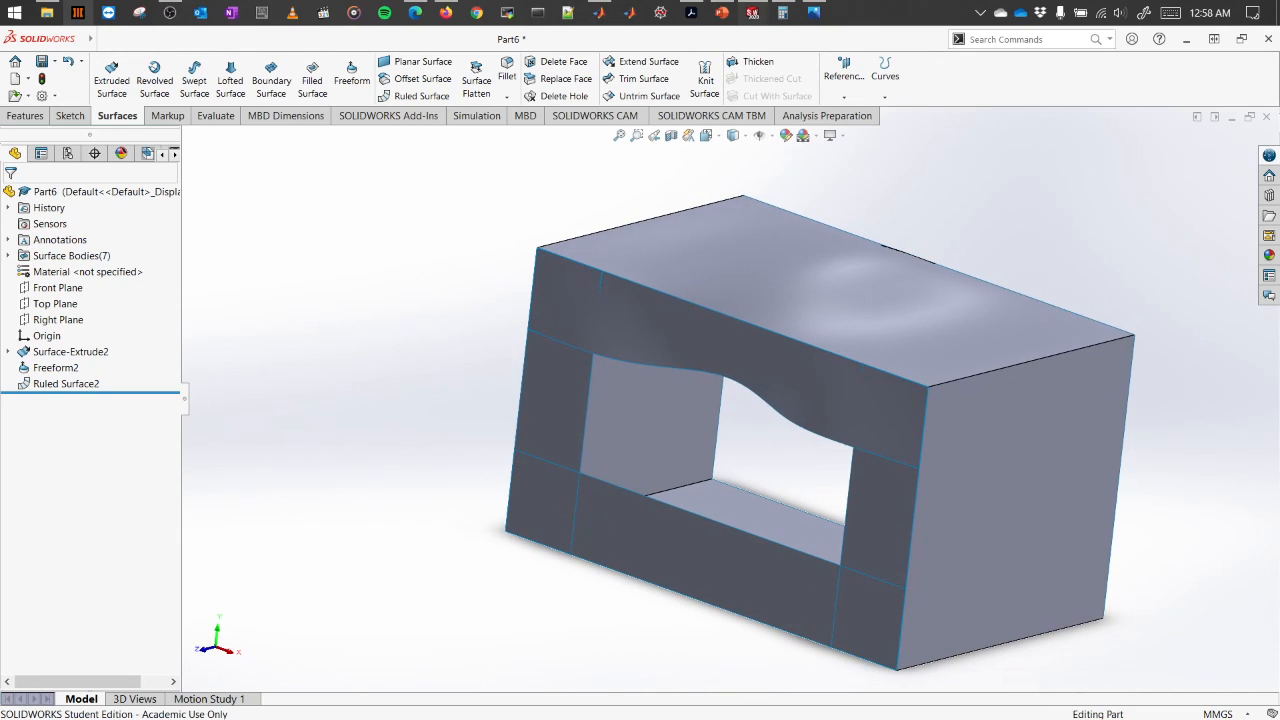